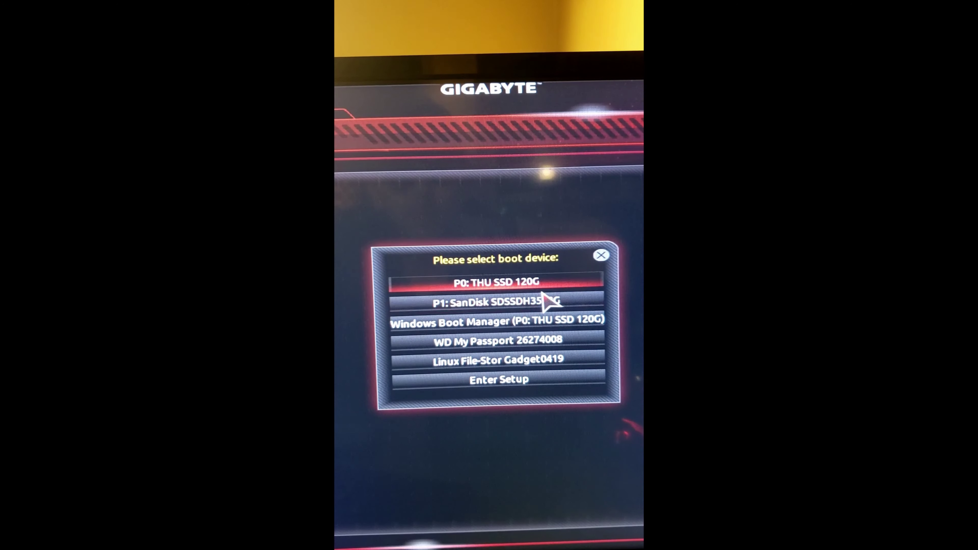
Enter Gigabyte BIOS setup to check the memory, running at 2667MHz with XMP disabled.
click(541, 375)
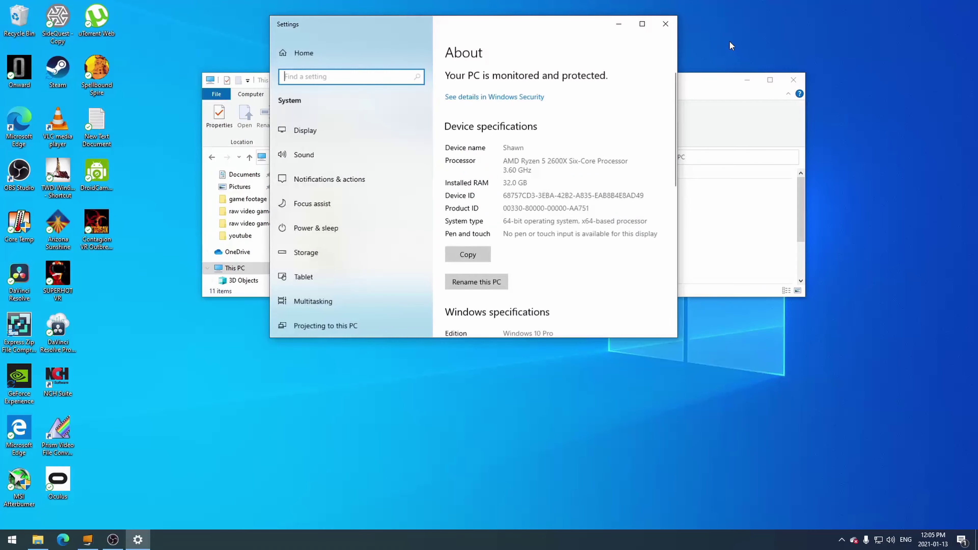
Maximize the Settings About page reporting 32.0 GB of installed RAM.
click(642, 24)
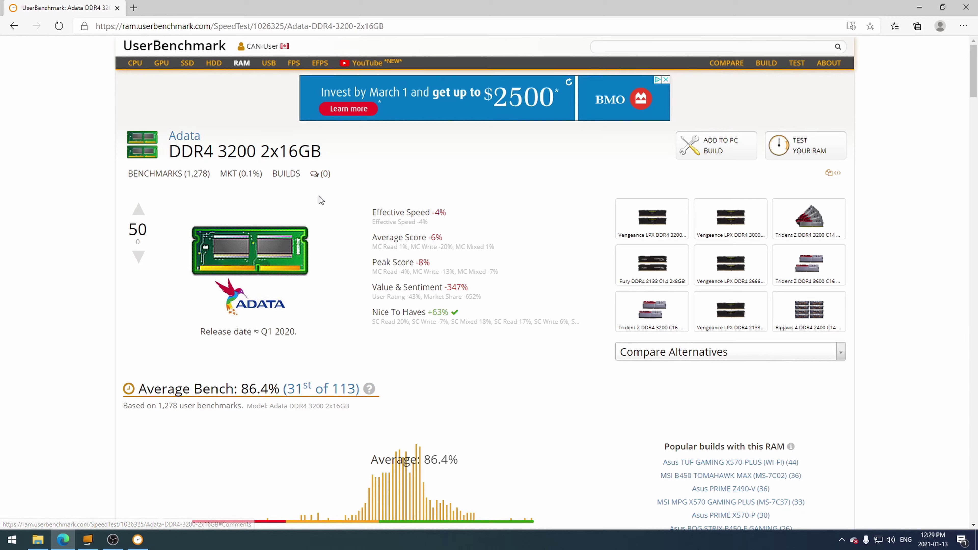
Scroll the Adata DDR4 3200 2x16GB results down to the User Benchmarks table.
scroll(318, 196, down, 5)
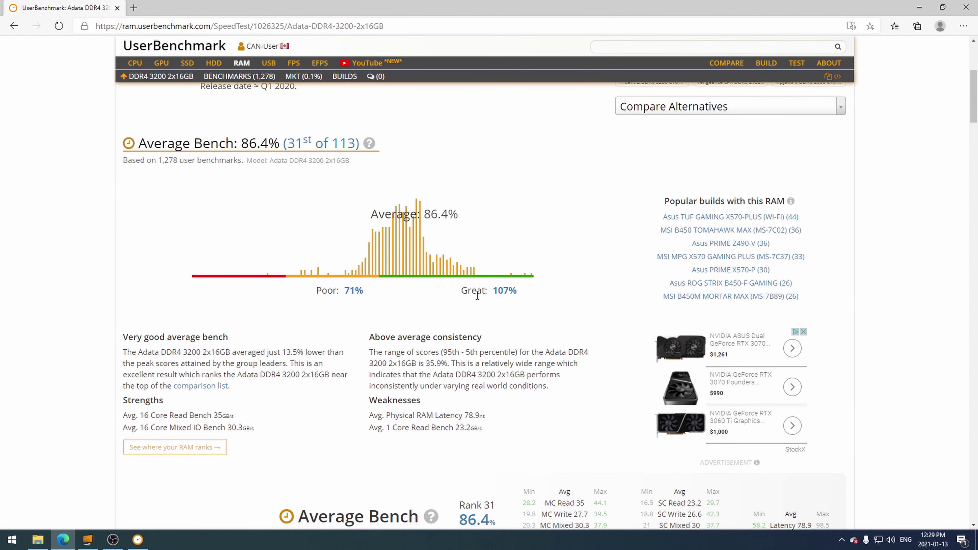
scroll(410, 329, down, 2)
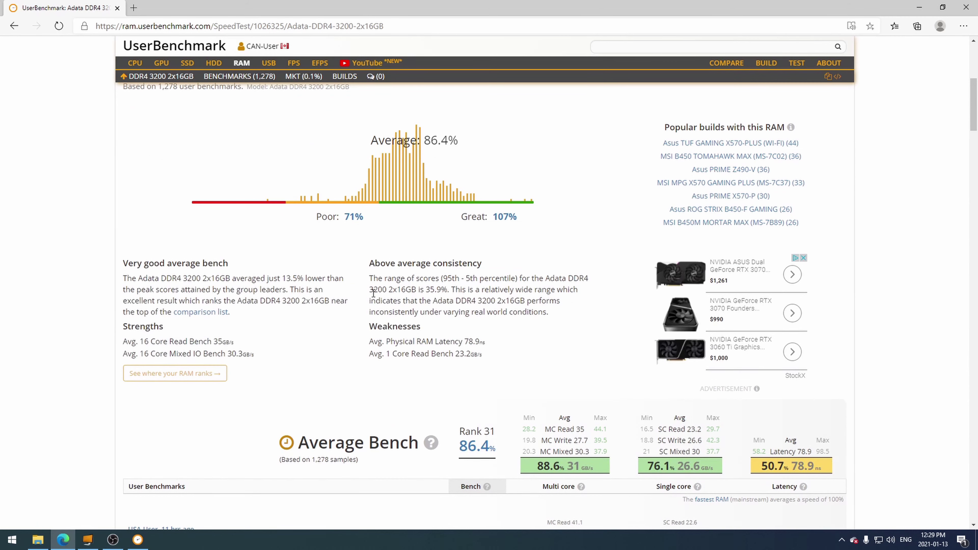
scroll(373, 294, down, 5)
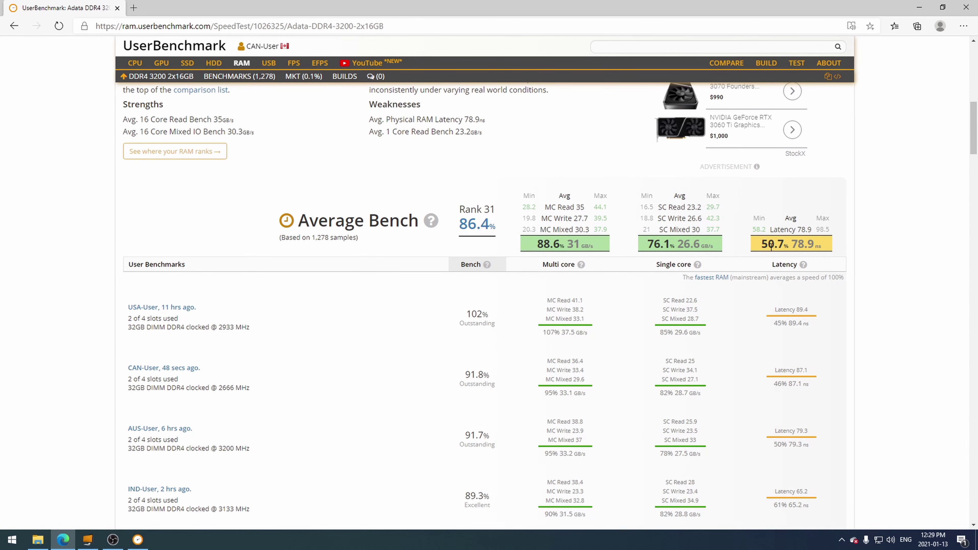
scroll(808, 267, down, 3)
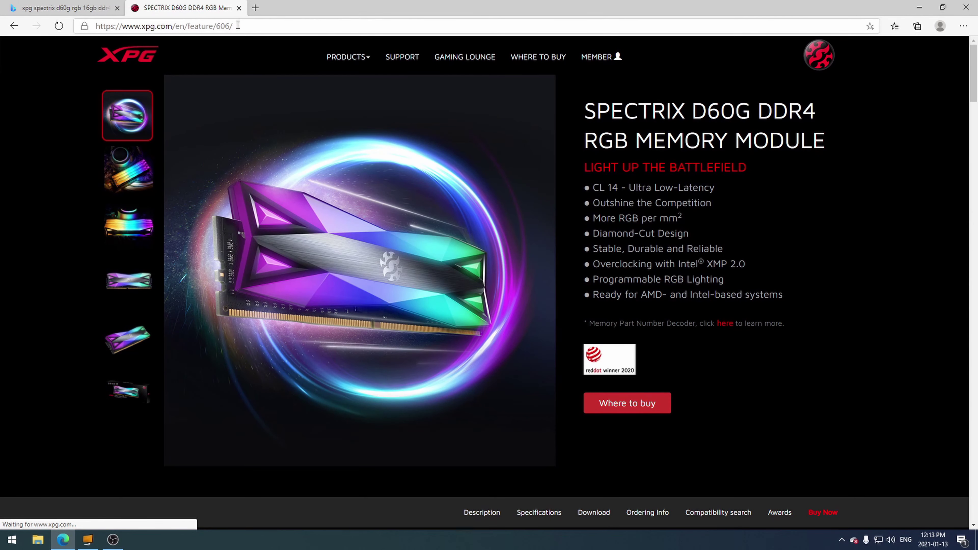
Download XPG RGB Sync App Beta from the Spectrix D41 page's Program table.
drag(238, 25, 94, 26)
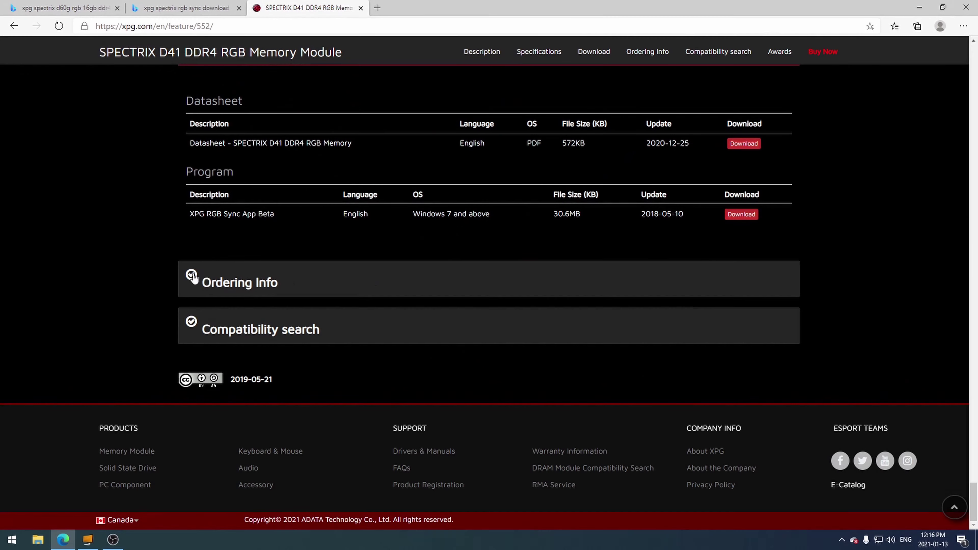
click(193, 276)
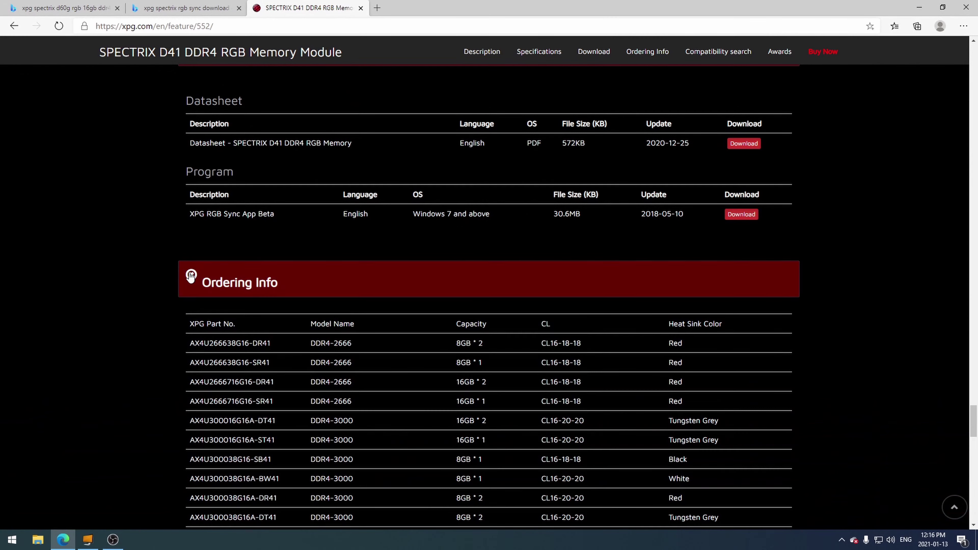
click(192, 277)
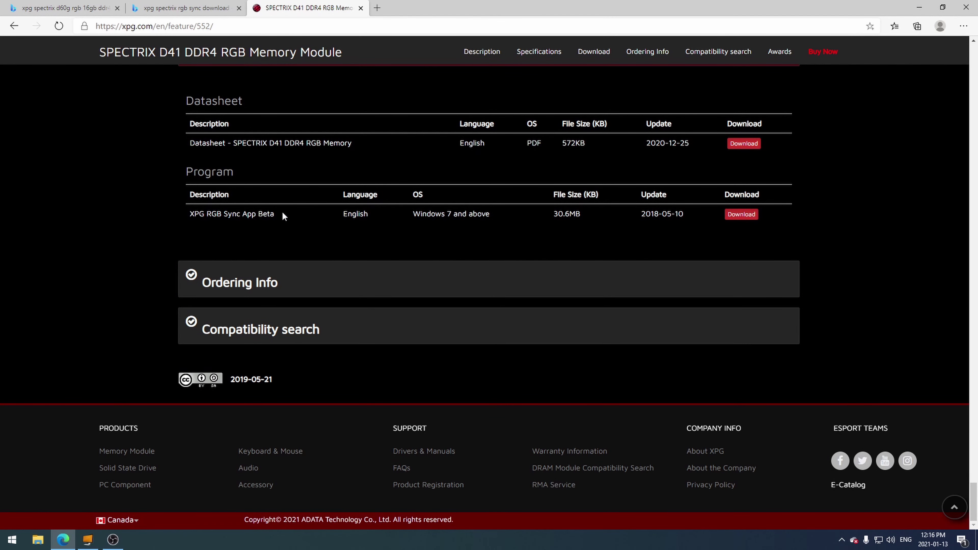
click(742, 214)
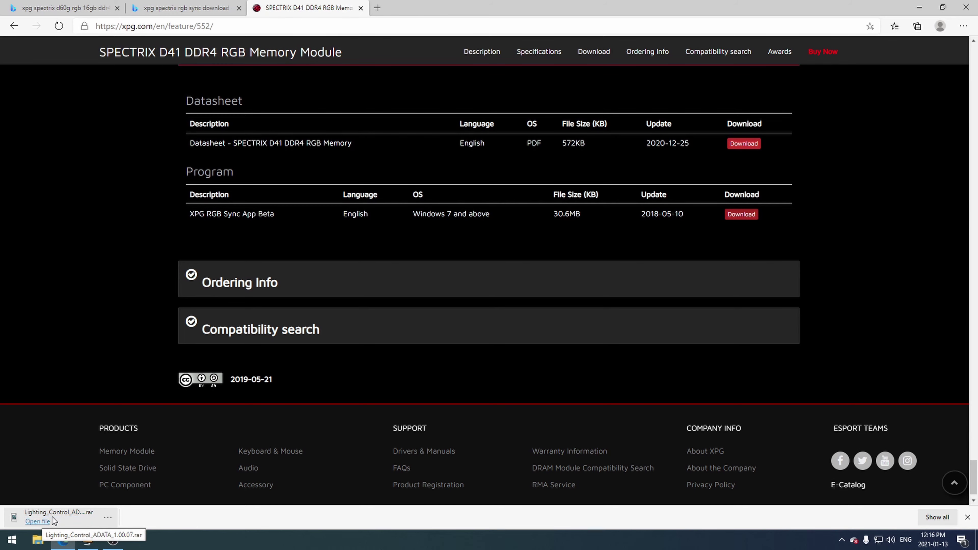
Extract Lighting_Control_ADATA_1.00.07.rar with the Express Zip demo and open the output folder.
click(44, 520)
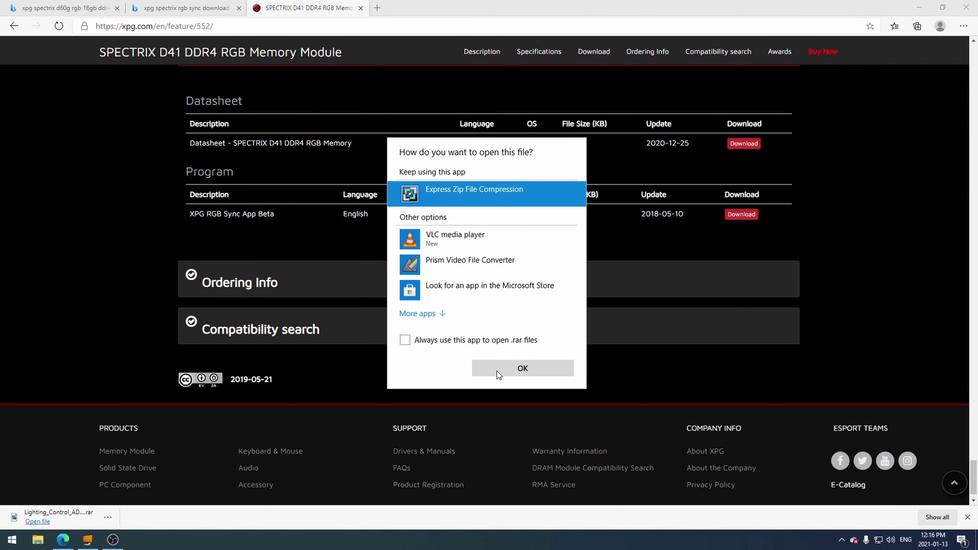
click(512, 370)
click(920, 7)
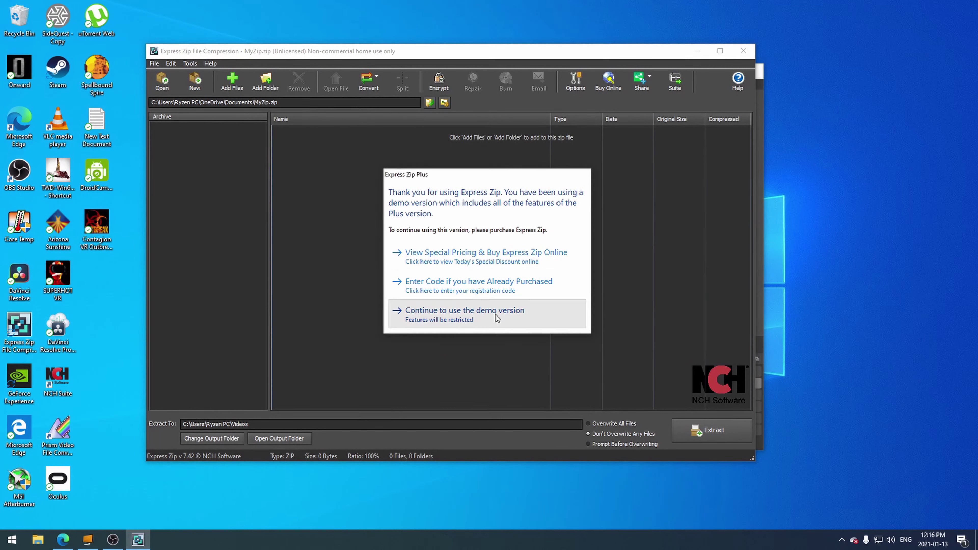
click(557, 316)
click(712, 430)
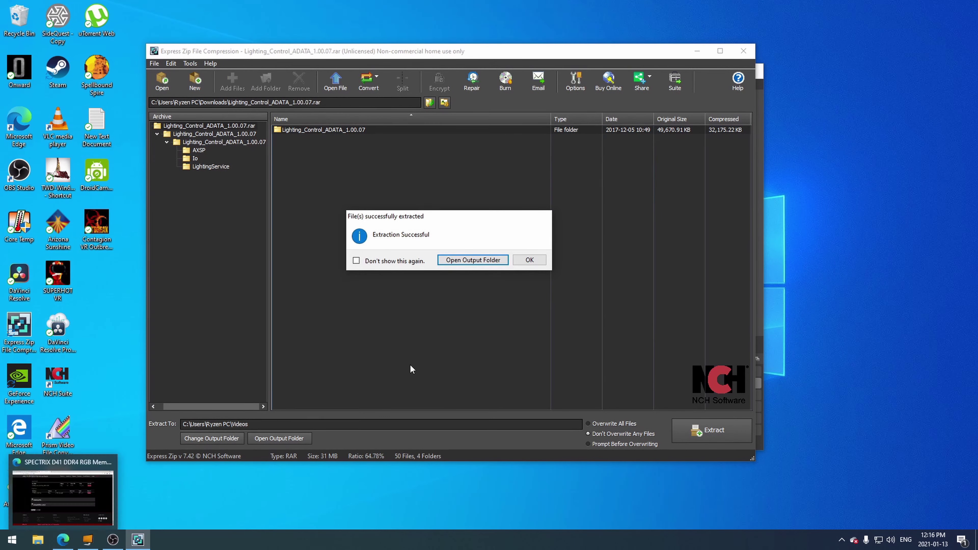
click(473, 260)
Run Setup from the extracted folder to install XPG RGB SYNC Beta in the default location.
double_click(486, 204)
double_click(318, 200)
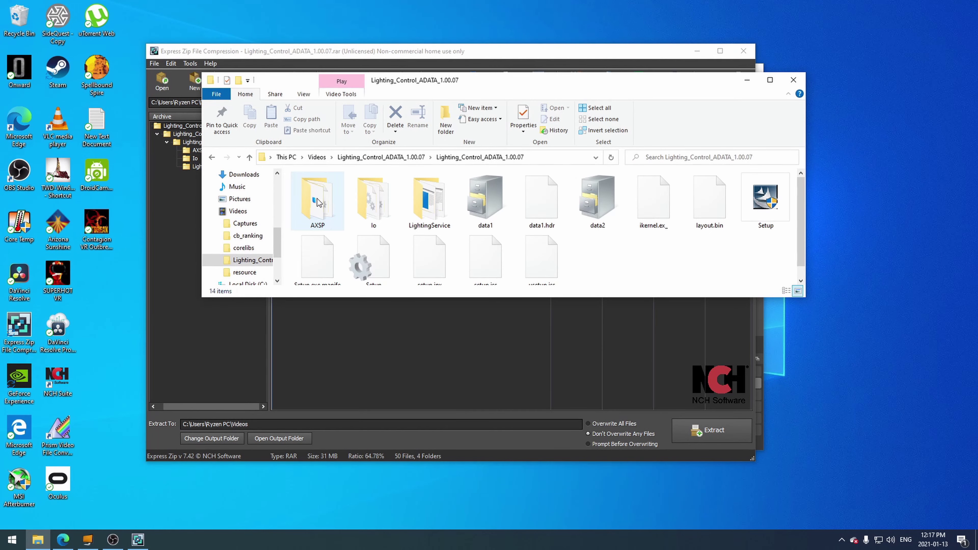
double_click(761, 204)
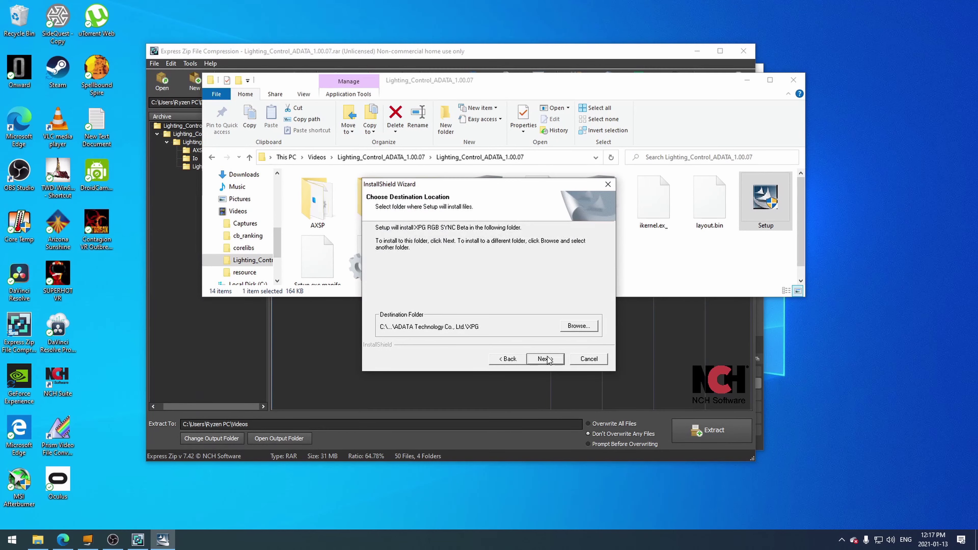
click(546, 359)
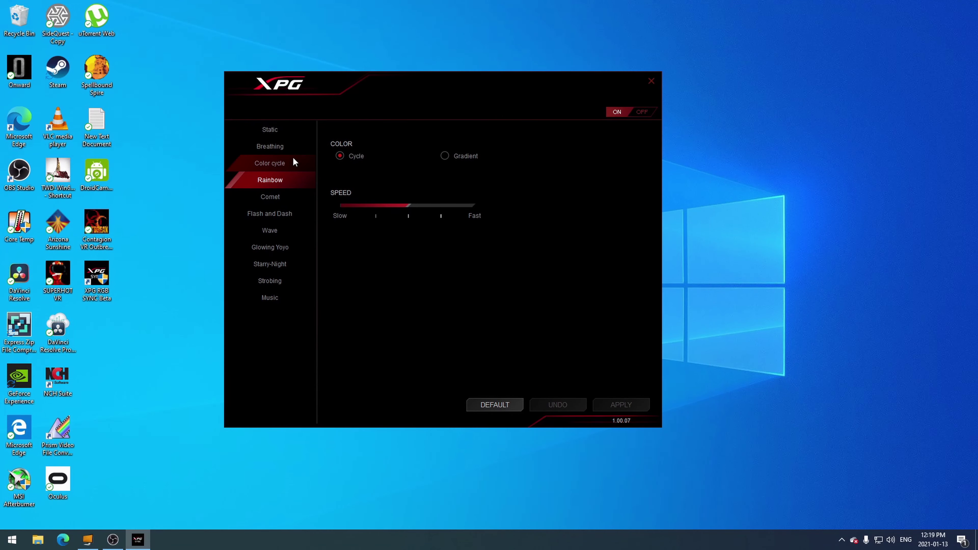
Apply the Flash and Dash effect in green to the RAM lighting.
click(439, 205)
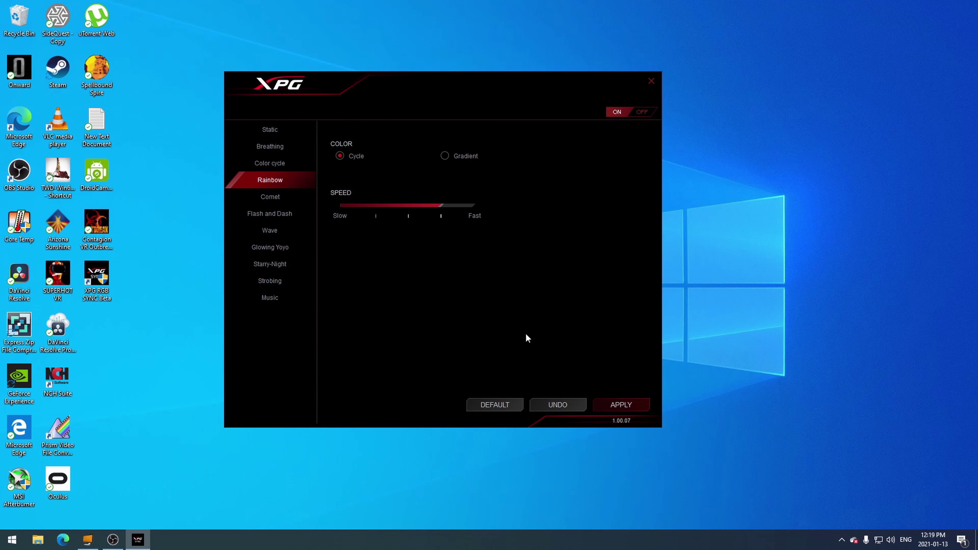
click(277, 213)
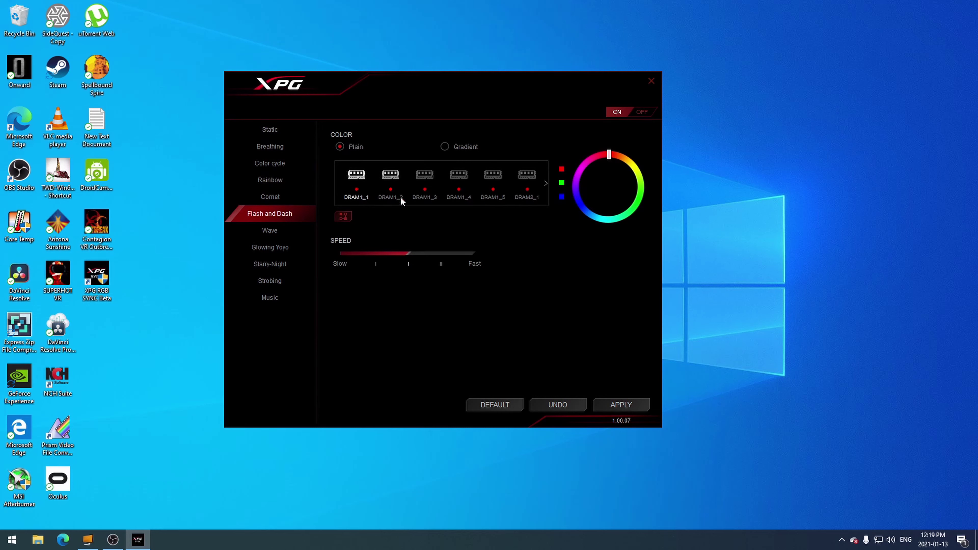
drag(610, 155, 638, 201)
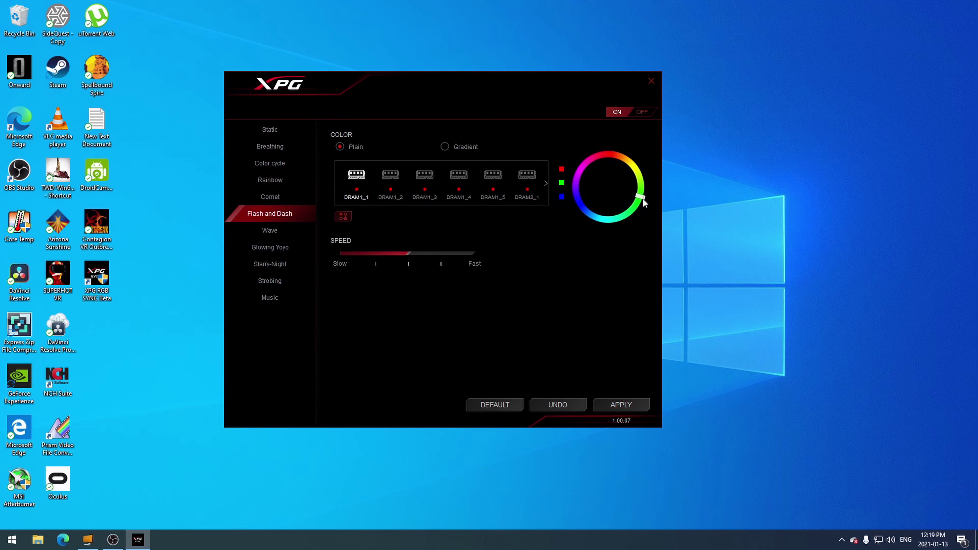
click(625, 408)
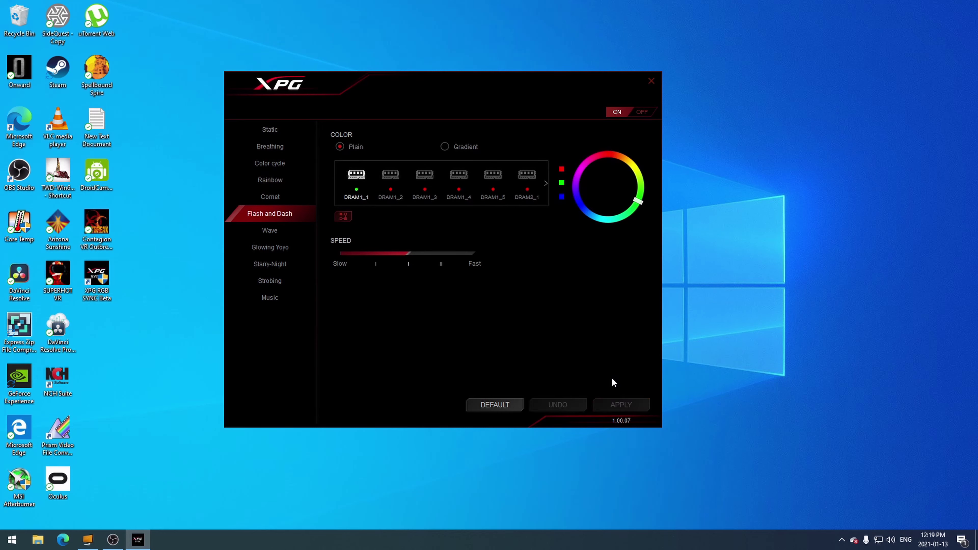
Apply the Wave effect to the RAM modules, then choose the Strobing effect.
click(393, 183)
click(360, 178)
click(546, 183)
click(287, 233)
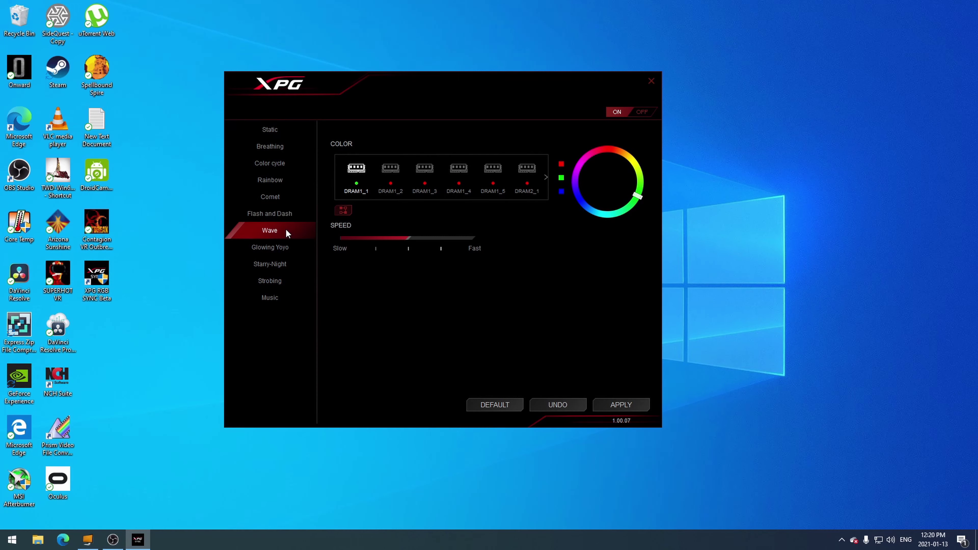
click(626, 404)
click(631, 408)
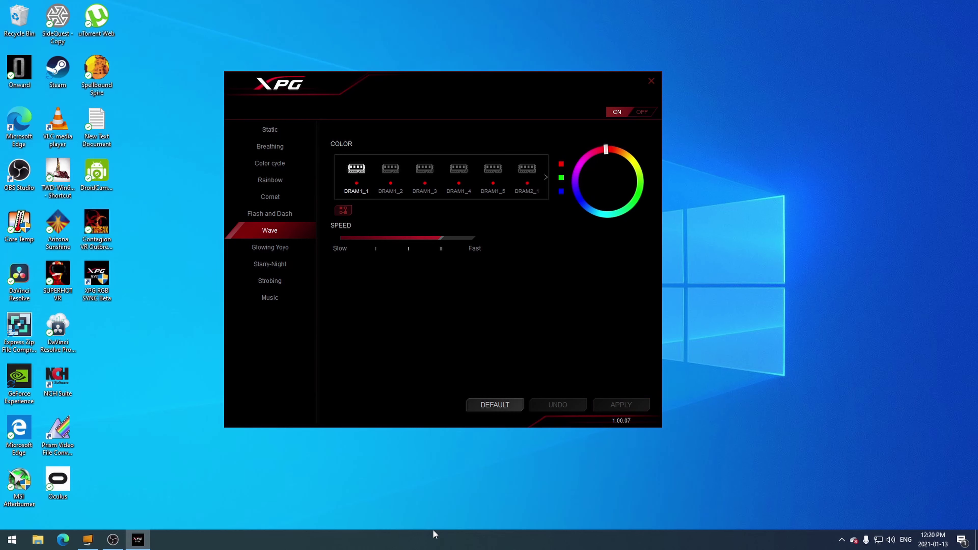
click(247, 249)
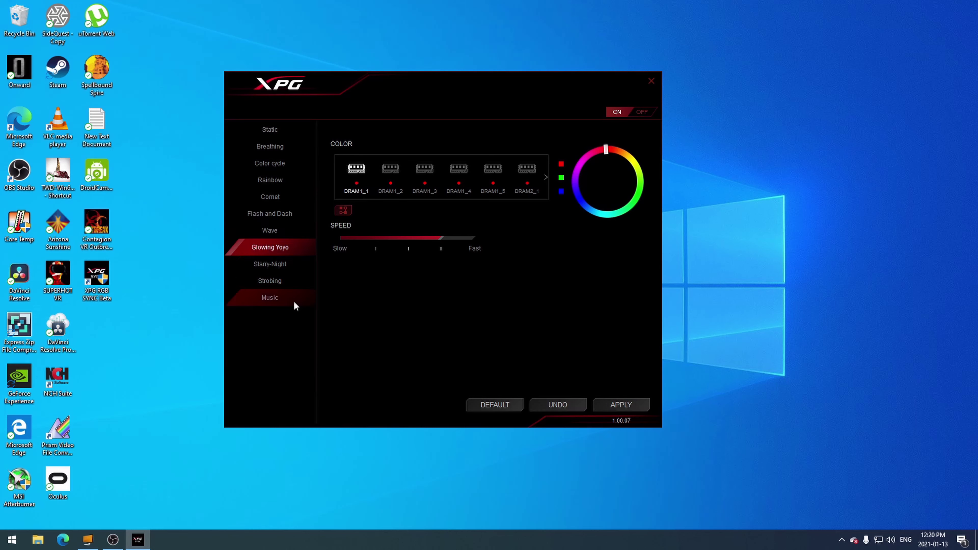
click(291, 281)
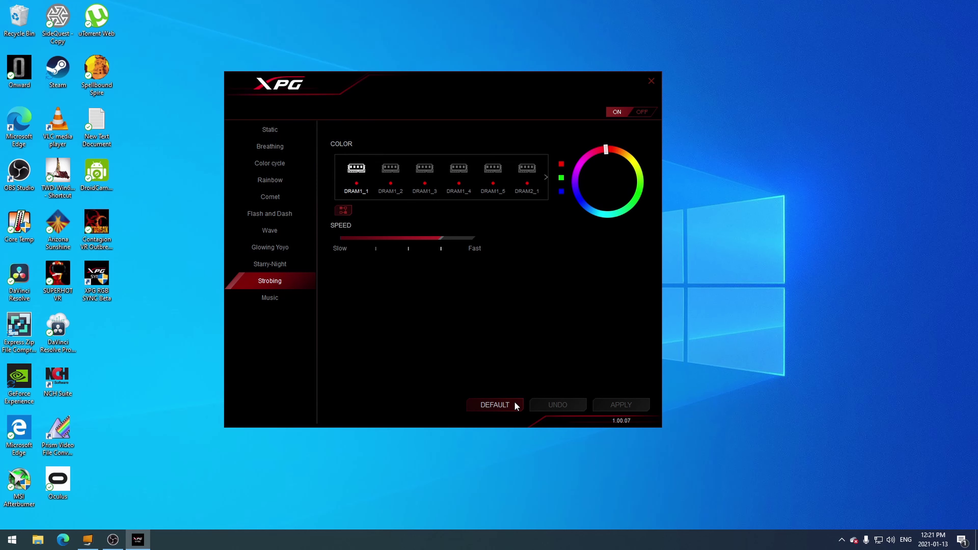
Set module DRAM1_1 to blue strobing and apply it.
click(642, 195)
click(579, 204)
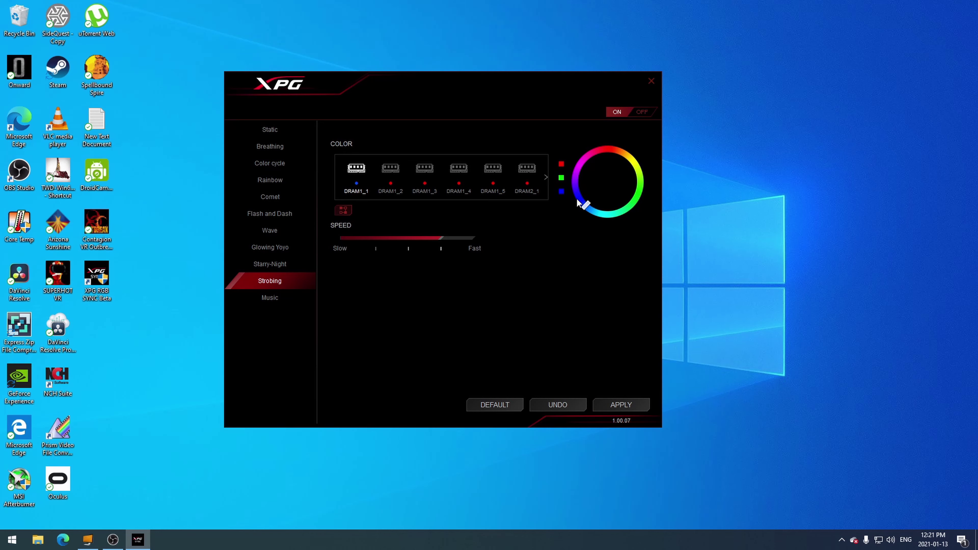
click(626, 406)
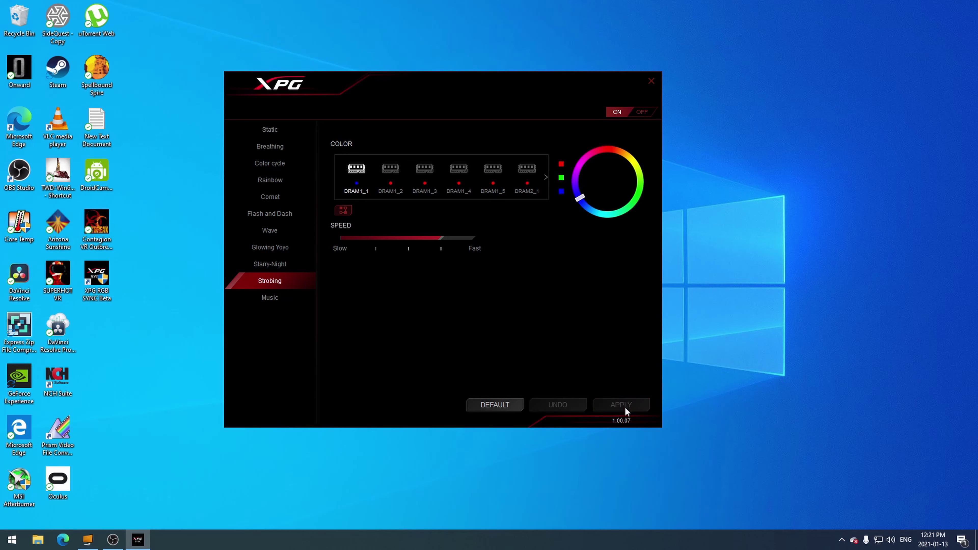
Make modules DRAM1_2 through DRAM2_1 blue and apply the change.
click(390, 168)
click(580, 202)
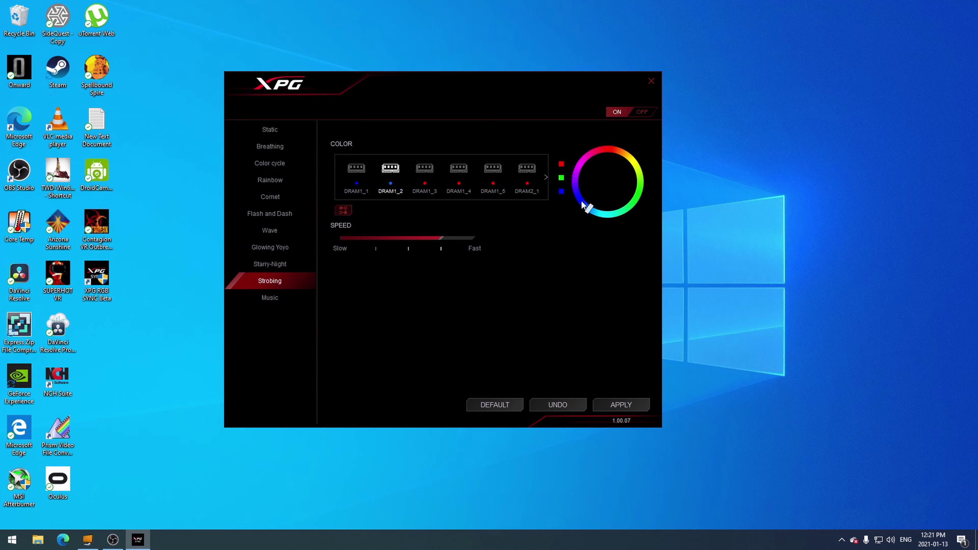
click(424, 168)
click(579, 202)
click(459, 167)
click(580, 202)
click(493, 168)
click(580, 202)
click(526, 168)
click(580, 202)
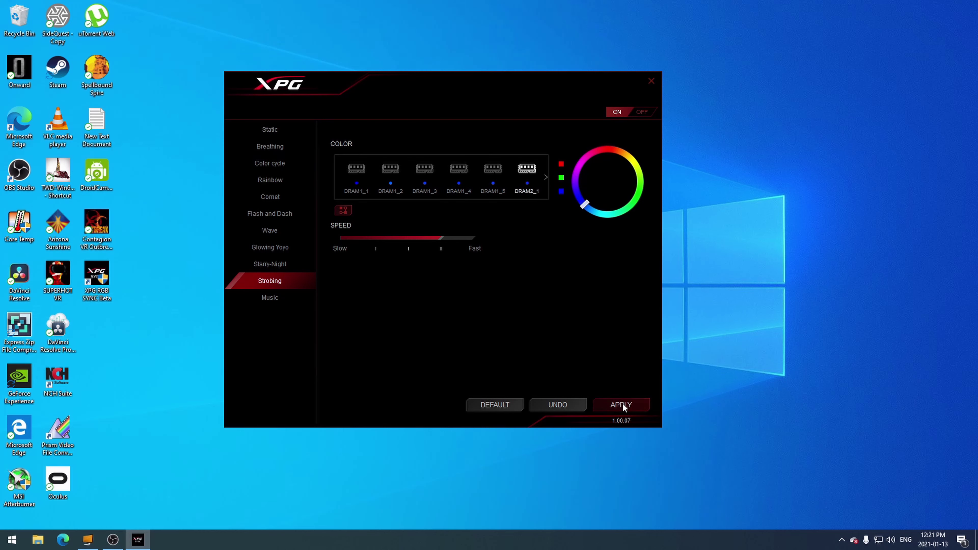
click(620, 408)
Make the remaining modules DRAM2_2 and DRAM2_3 blue and apply.
click(545, 178)
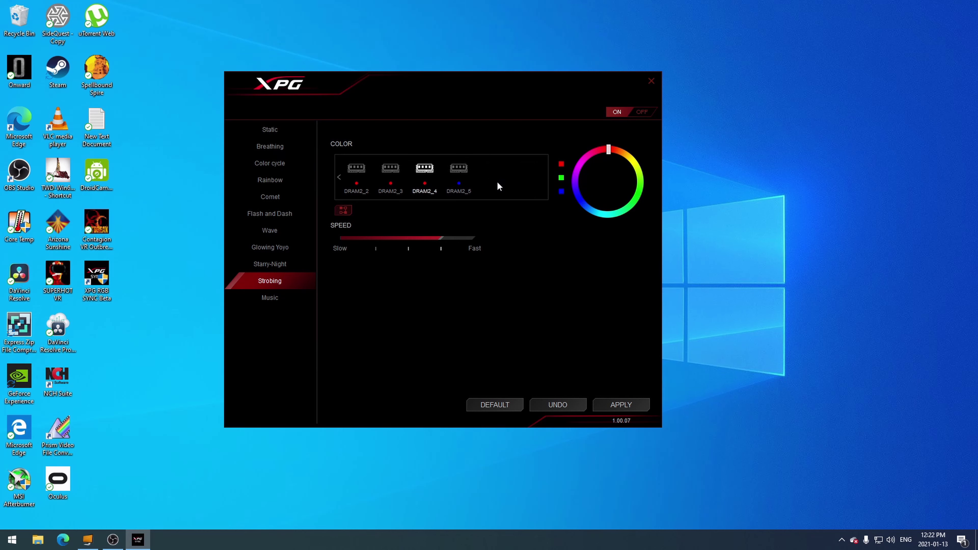
click(390, 168)
click(580, 199)
click(356, 168)
click(580, 199)
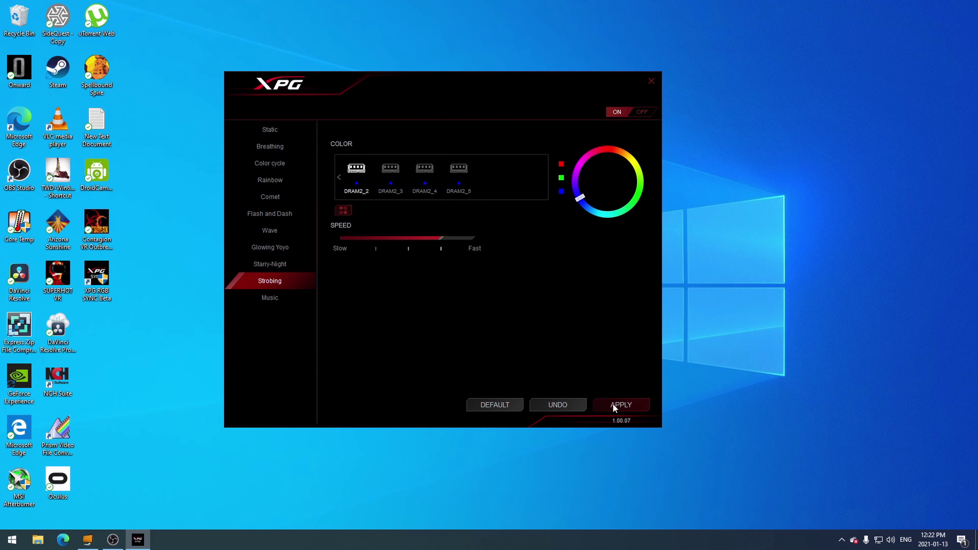
click(613, 406)
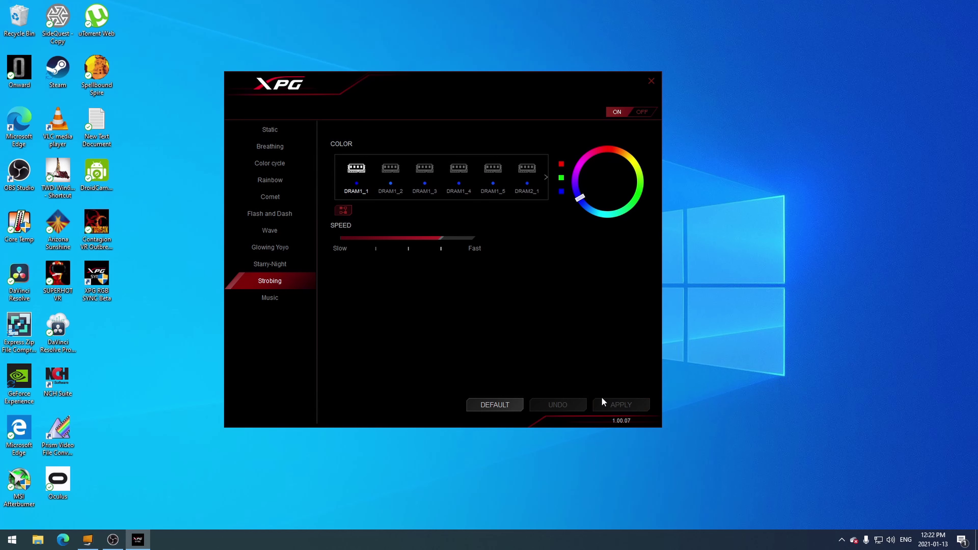
Apply the Color cycle effect to the RAM, then select the Static effect.
click(276, 264)
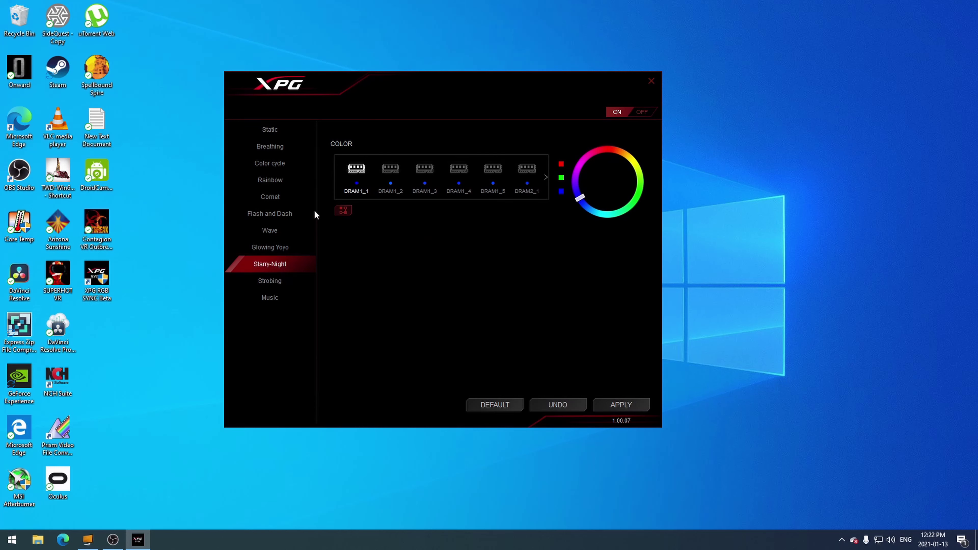
click(270, 163)
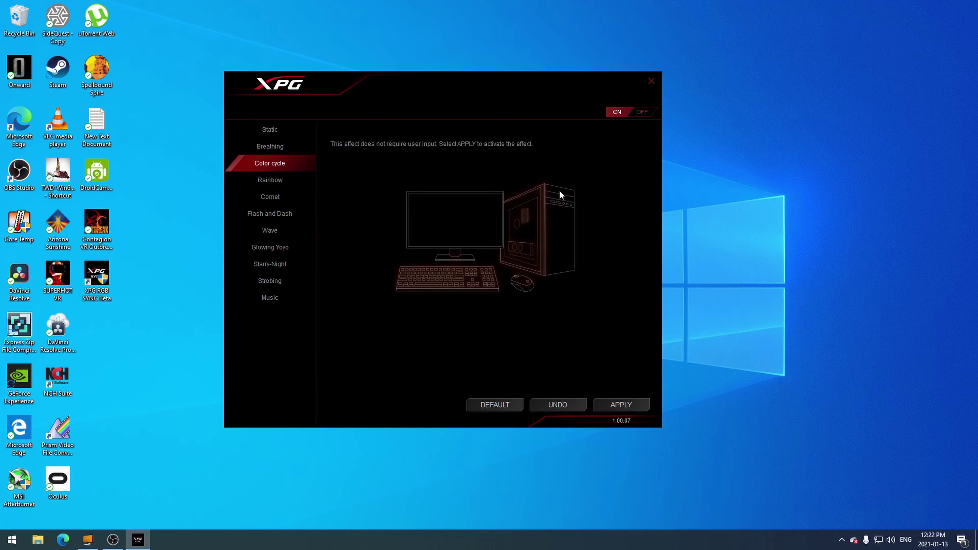
click(615, 406)
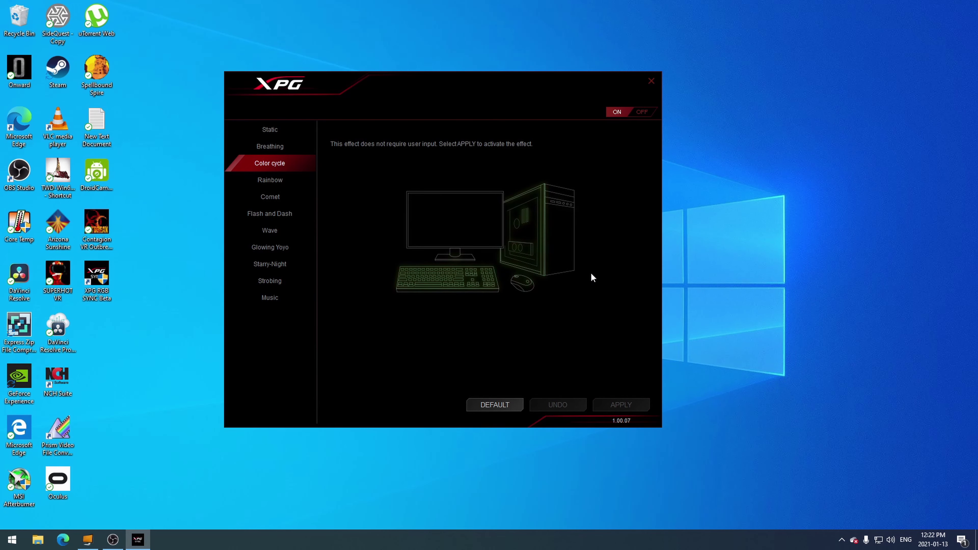
click(293, 181)
click(290, 146)
click(286, 131)
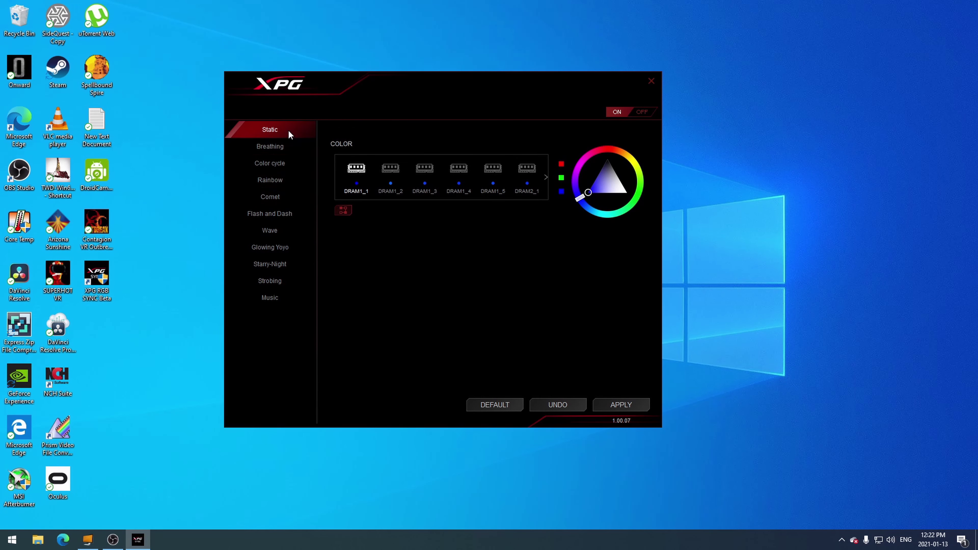